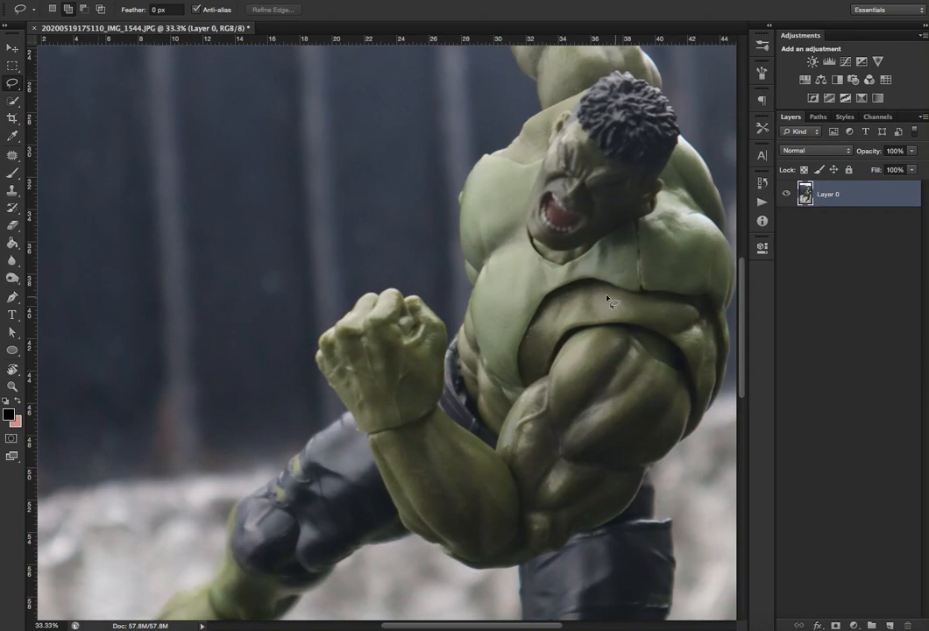
Outline the seam between the chest and shoulder with the Lasso, and select the clenched fist with the Quick Selection tool.
mouse_move(649, 237)
left_mouse_down()
mouse_move(633, 222)
mouse_move(627, 254)
mouse_move(638, 281)
mouse_move(653, 256)
mouse_move(647, 240)
left_mouse_up()
mouse_move(648, 237)
left_mouse_down()
mouse_move(637, 218)
mouse_move(632, 276)
mouse_move(651, 270)
mouse_move(642, 224)
left_mouse_up()
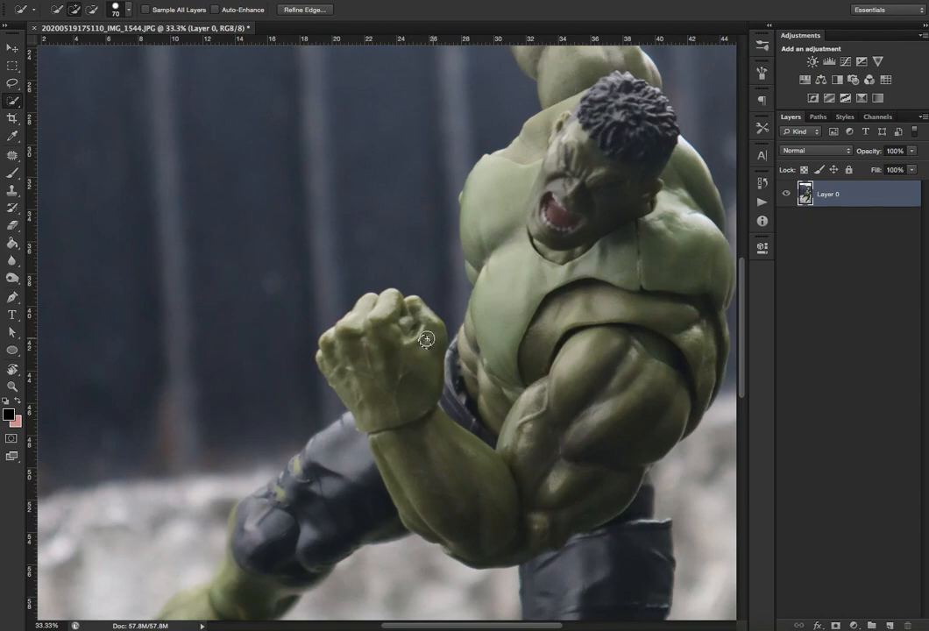
left_click_drag(390, 372, 383, 370)
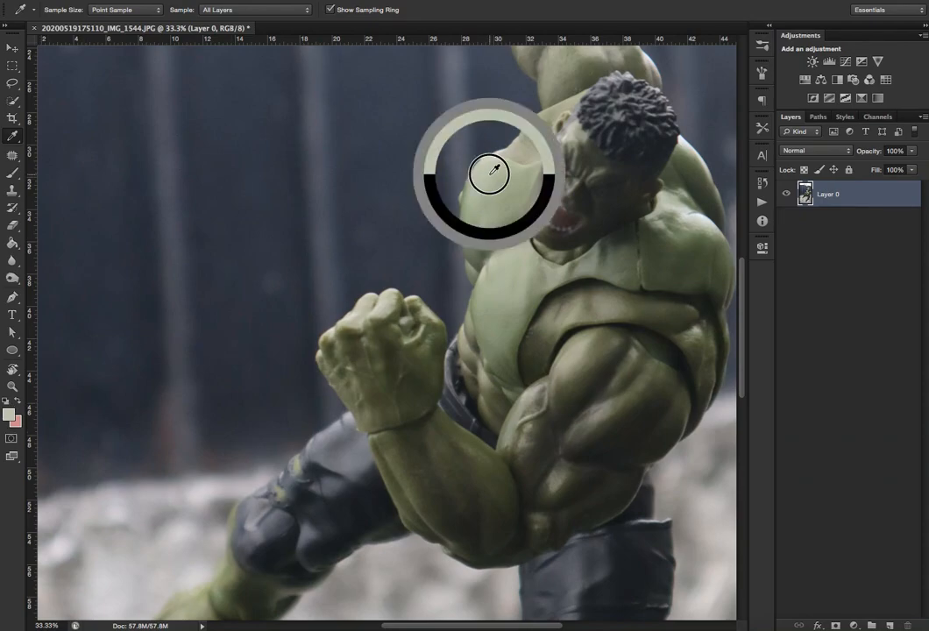
Sample the light green skin colour from the figure's shoulder as the foreground colour.
left_click_drag(510, 154, 489, 189)
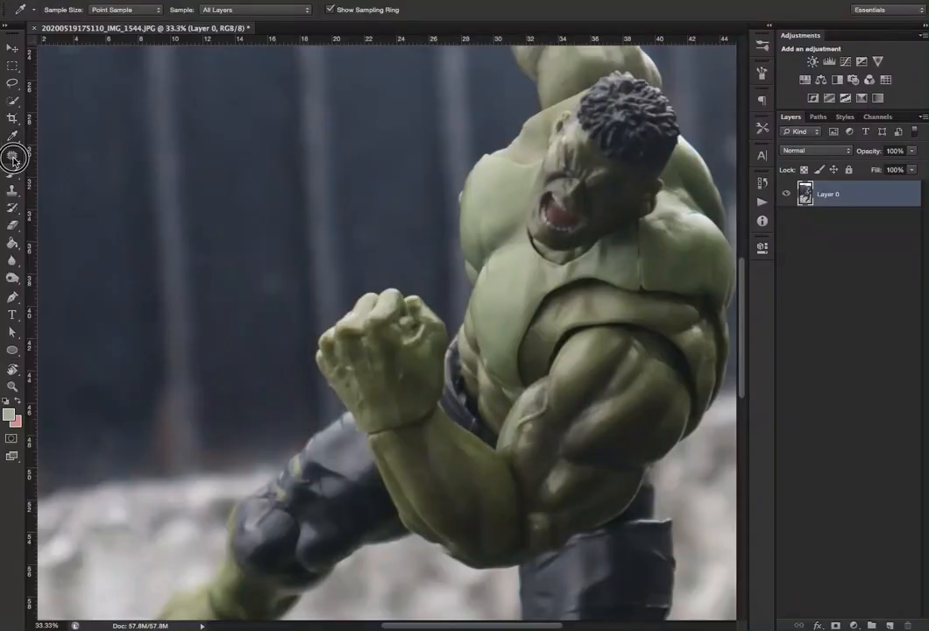
Try to cover the seam between the chest and shoulder with clean skin using the Patch Tool in Source mode.
right_click(14, 156)
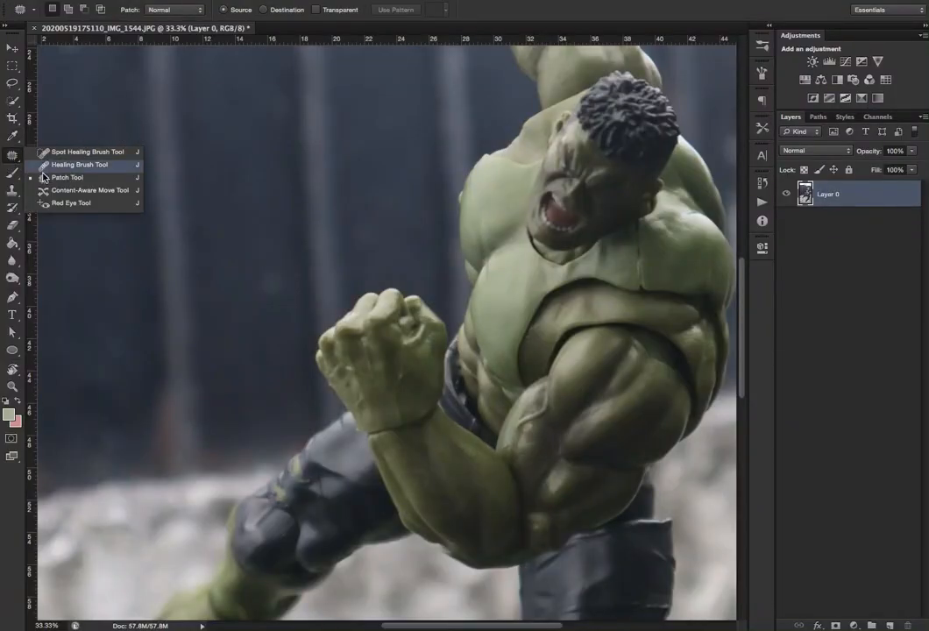
left_click(46, 178)
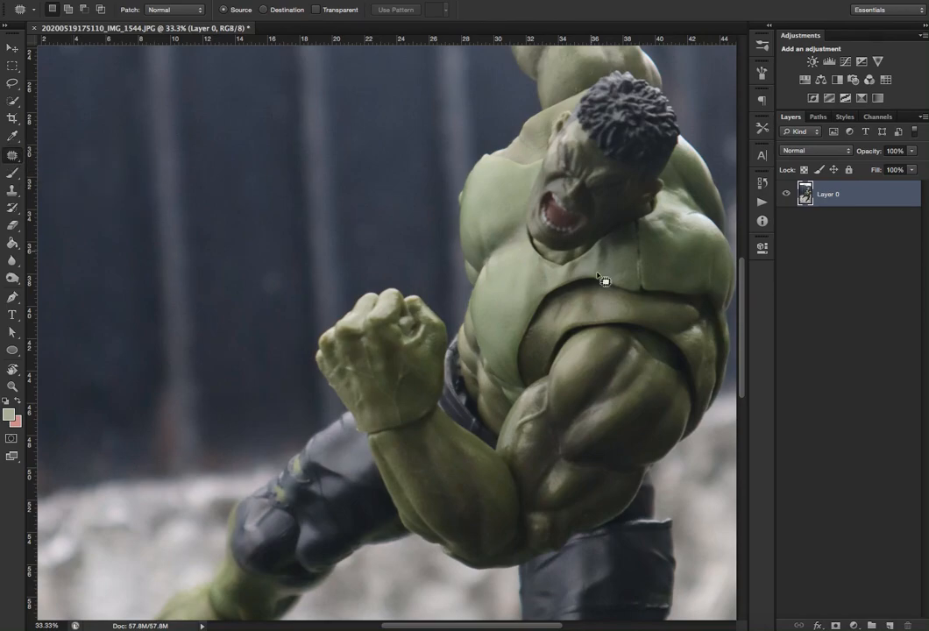
mouse_move(649, 235)
left_mouse_down()
mouse_move(639, 217)
mouse_move(628, 250)
mouse_move(637, 282)
mouse_move(658, 260)
mouse_move(654, 241)
mouse_move(682, 252)
left_mouse_up()
key("super+d")
left_click_drag(642, 279, 648, 283)
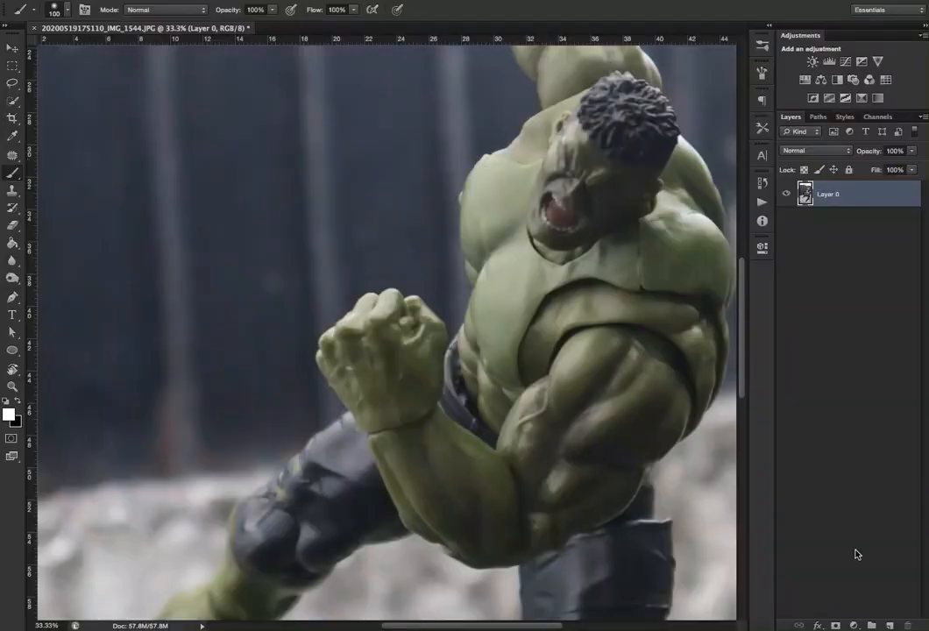
Paint a white highlight along the shoulder edge on a new Soft Light layer clipped to the photo layer.
key("ctrl+shift+alt+n")
mouse_move(486, 153)
left_mouse_down()
mouse_move(461, 250)
mouse_move(471, 287)
left_mouse_up()
left_click(843, 150)
left_click(799, 291)
left_click(872, 207, "alt")
left_click_drag(911, 151, 925, 152)
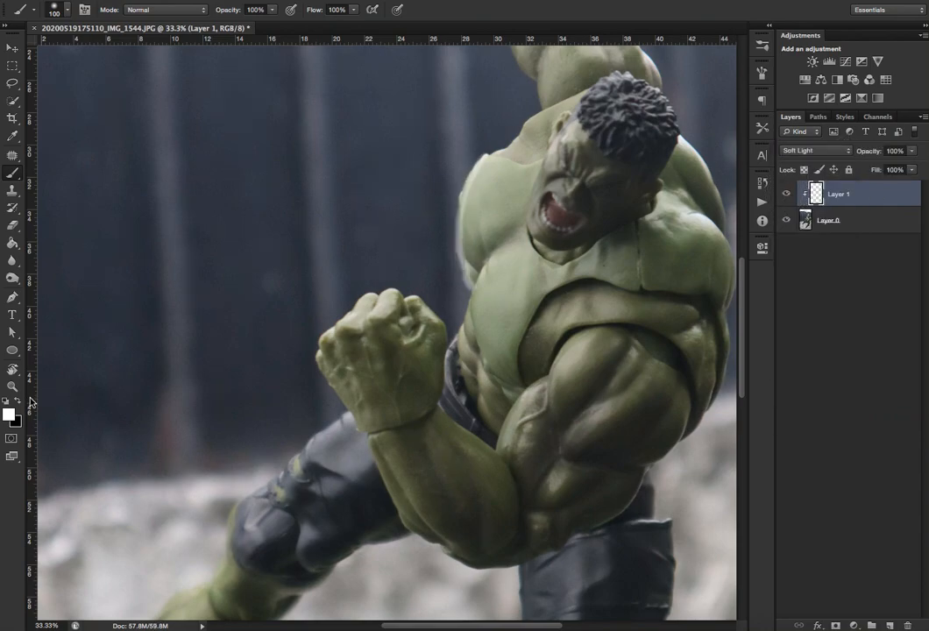
Paint black shadows along the bent forearm on another new layer, set it to Soft Light and lower its opacity.
key("ctrl+shift+alt+n")
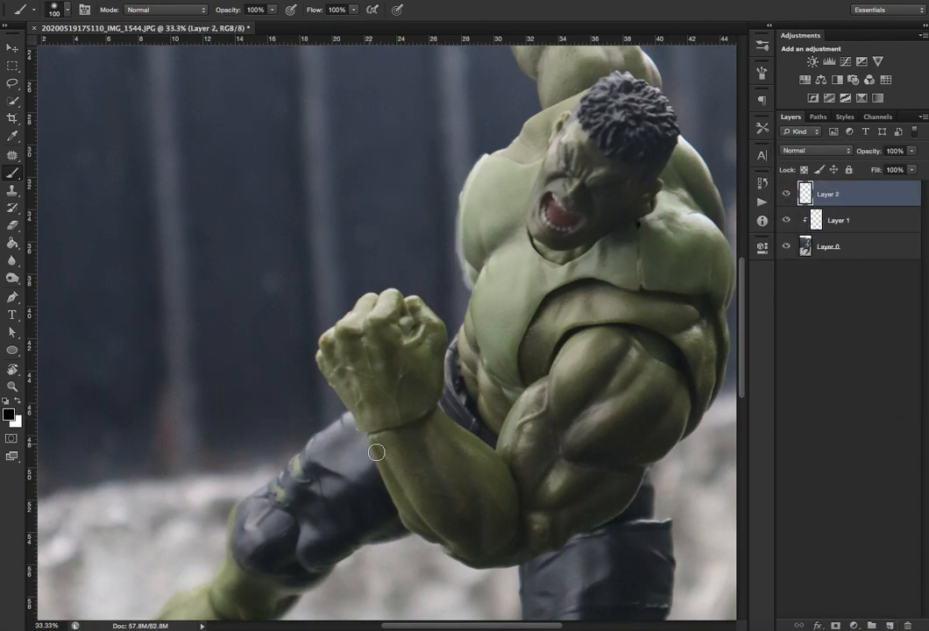
scroll(206, 502, "down", 5)
left_click_drag(399, 284, 435, 327)
left_click(816, 151)
left_click(803, 289)
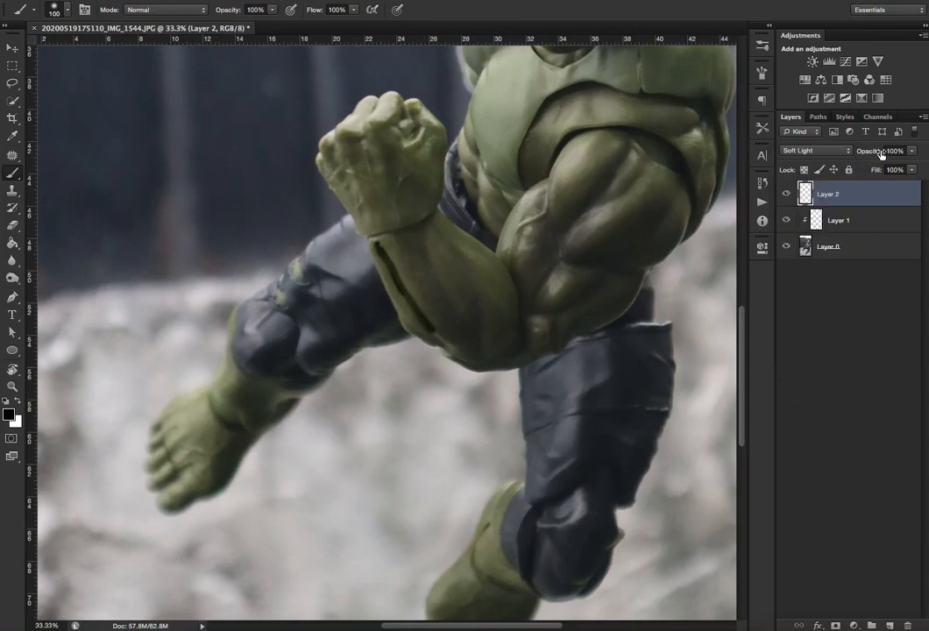
left_click_drag(879, 153, 868, 153)
left_click_drag(647, 183, 659, 255)
Toggle the visibility of the highlight and shadow layers to compare the shading, and select both layers.
left_click_drag(787, 193, 786, 220)
left_click(854, 221, "shift")
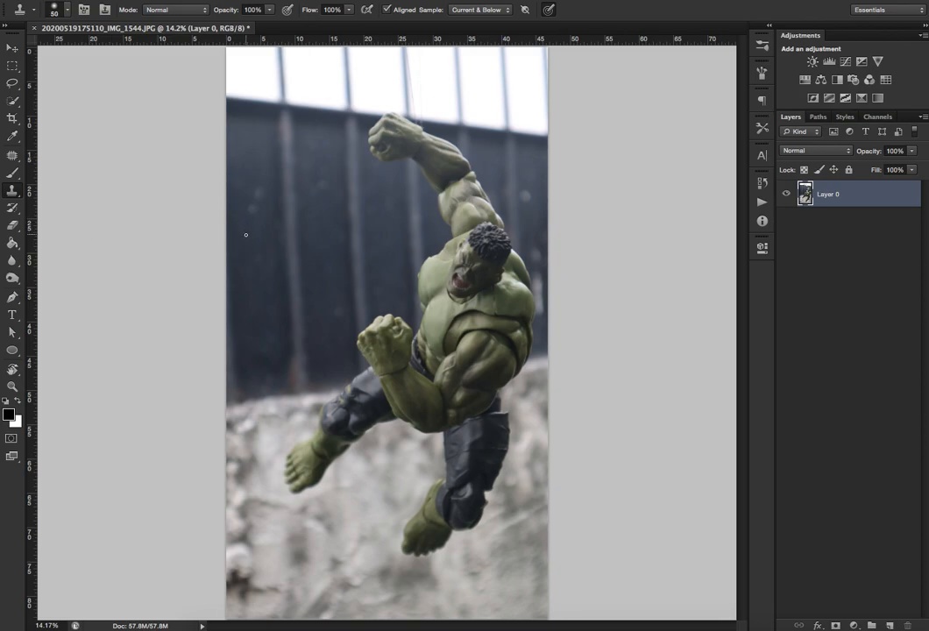
Enlarge the Clone Stamp brush and clone down the light vertical streak in the dark background beside the figure.
key("bracketright")
key("bracketright")
mouse_move(281, 229)
left_mouse_down()
mouse_move(269, 259)
mouse_move(264, 238)
mouse_move(290, 222)
mouse_move(311, 246)
mouse_move(326, 299)
mouse_move(307, 262)
mouse_move(321, 310)
mouse_move(296, 330)
mouse_move(273, 303)
mouse_move(259, 311)
mouse_move(254, 258)
mouse_move(295, 201)
mouse_move(270, 147)
mouse_move(238, 123)
mouse_move(236, 148)
mouse_move(311, 326)
mouse_move(306, 376)
mouse_move(270, 357)
mouse_move(264, 377)
mouse_move(301, 449)
mouse_move(296, 459)
mouse_move(214, 456)
mouse_move(280, 425)
left_mouse_up()
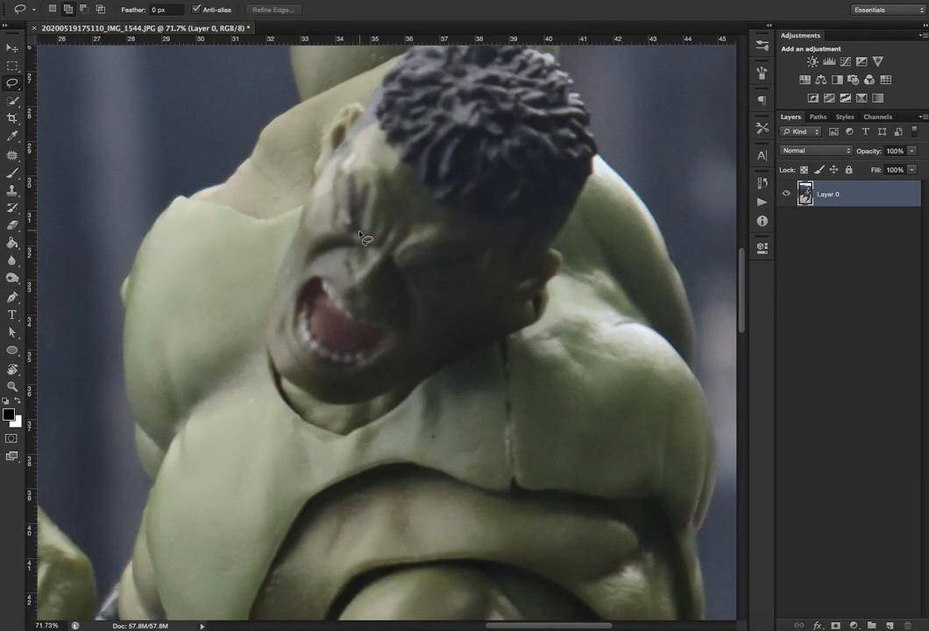
Outline both eyes with the Lasso, fill them white on a new layer, and delete that layer.
mouse_move(359, 233)
left_mouse_down()
mouse_move(338, 208)
mouse_move(346, 238)
mouse_move(357, 240)
left_mouse_up()
left_click(420, 277)
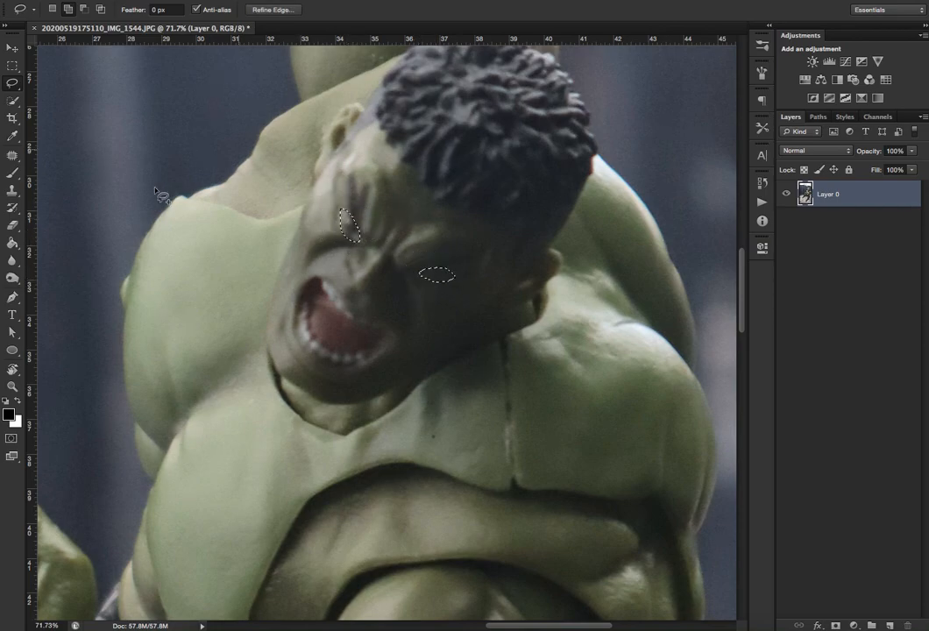
left_click(13, 244)
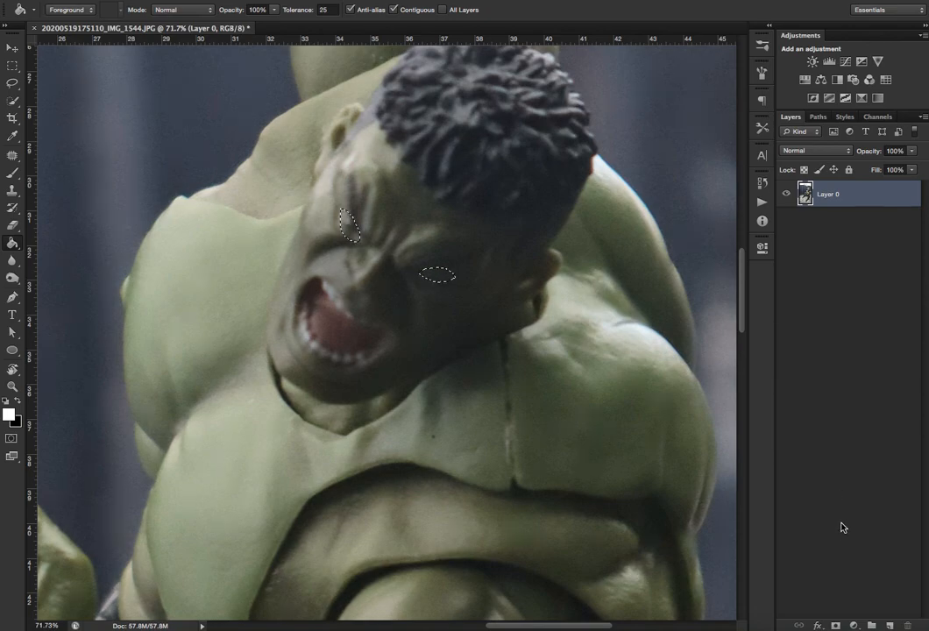
left_click(891, 625)
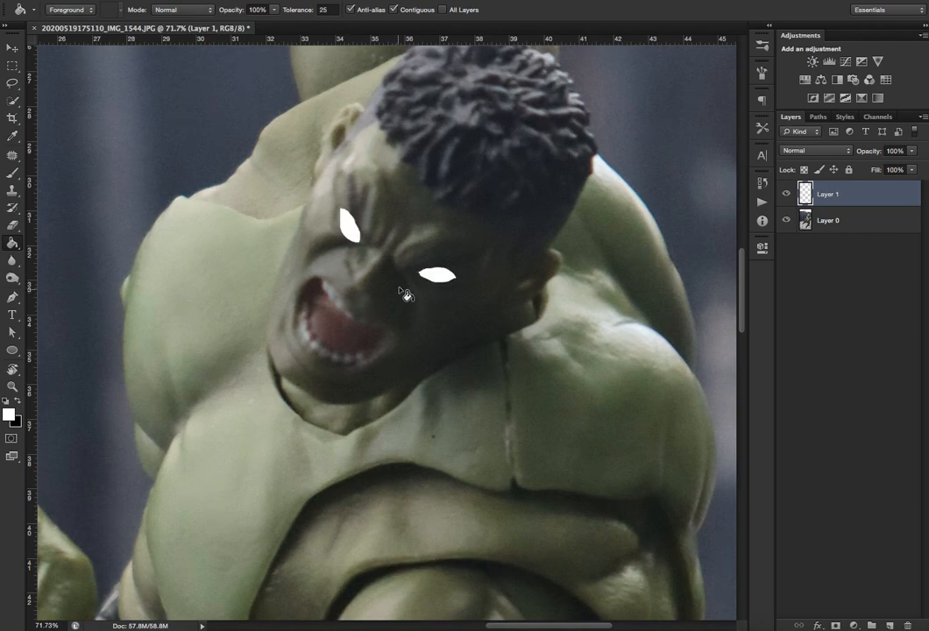
left_click(911, 626)
Soften the outlines of the shoulder and the clenched fist with the Blur tool at size 150 and 100% strength.
left_click(11, 262)
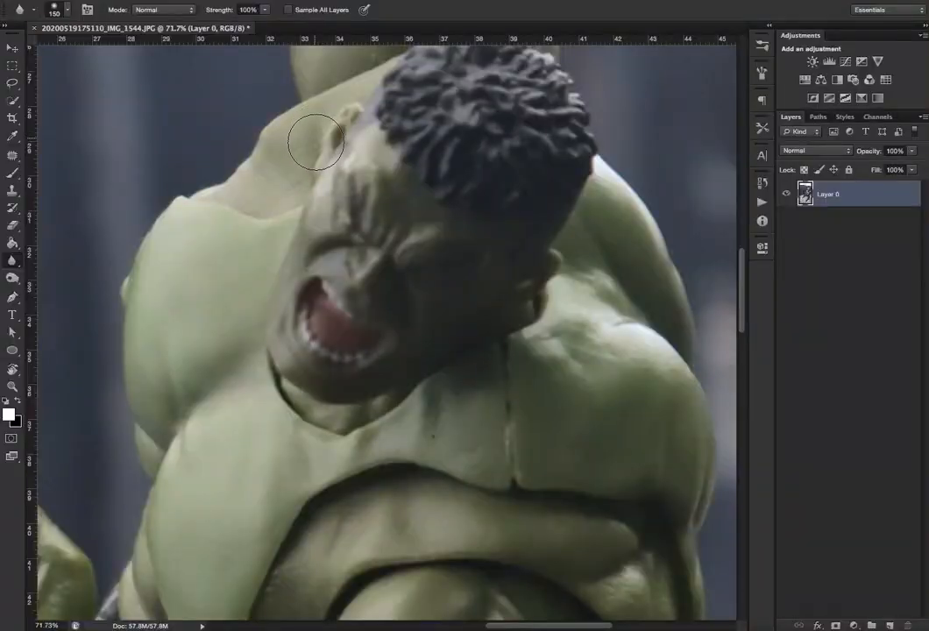
mouse_move(184, 258)
left_mouse_down()
mouse_move(618, 25)
mouse_move(611, 33)
left_mouse_up()
left_click_drag(408, 286, 382, 158)
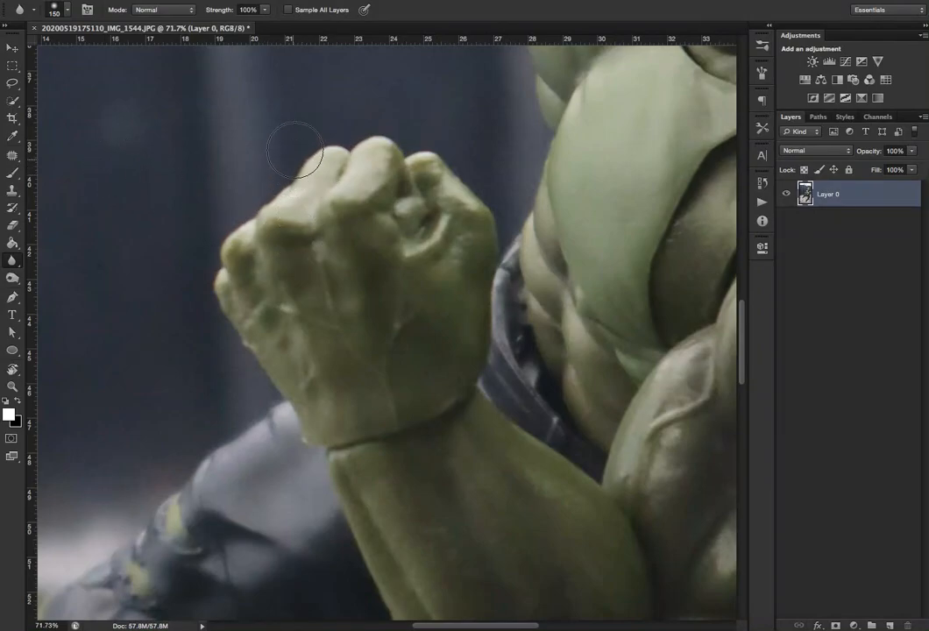
mouse_move(308, 143)
left_mouse_down()
mouse_move(265, 229)
mouse_move(298, 201)
mouse_move(312, 161)
mouse_move(309, 198)
mouse_move(383, 162)
mouse_move(395, 150)
mouse_move(388, 142)
mouse_move(395, 177)
mouse_move(407, 180)
mouse_move(417, 145)
mouse_move(443, 188)
mouse_move(486, 200)
mouse_move(449, 239)
mouse_move(354, 190)
mouse_move(236, 238)
mouse_move(214, 287)
mouse_move(243, 338)
mouse_move(265, 345)
mouse_move(326, 233)
left_mouse_up()
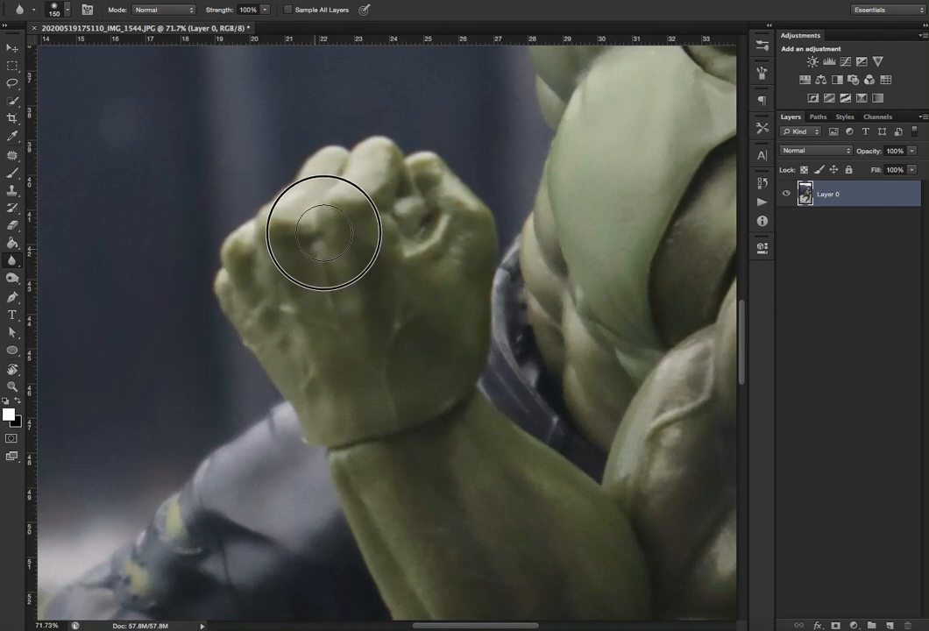
Compare the image before and after blurring by switching the history between the Delete Layer and Blur Tool states.
left_click(766, 184)
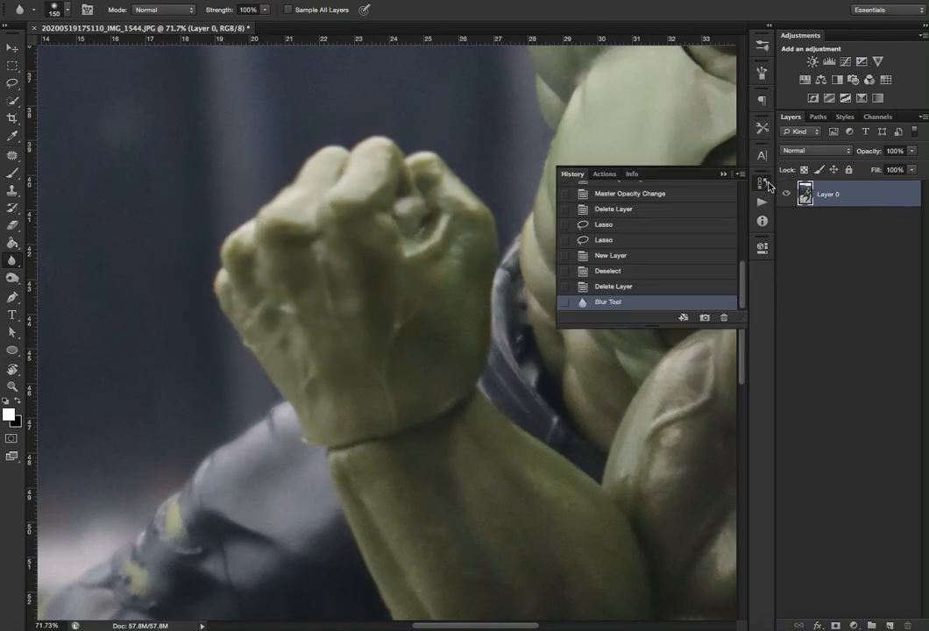
left_click(672, 289)
left_click(675, 303)
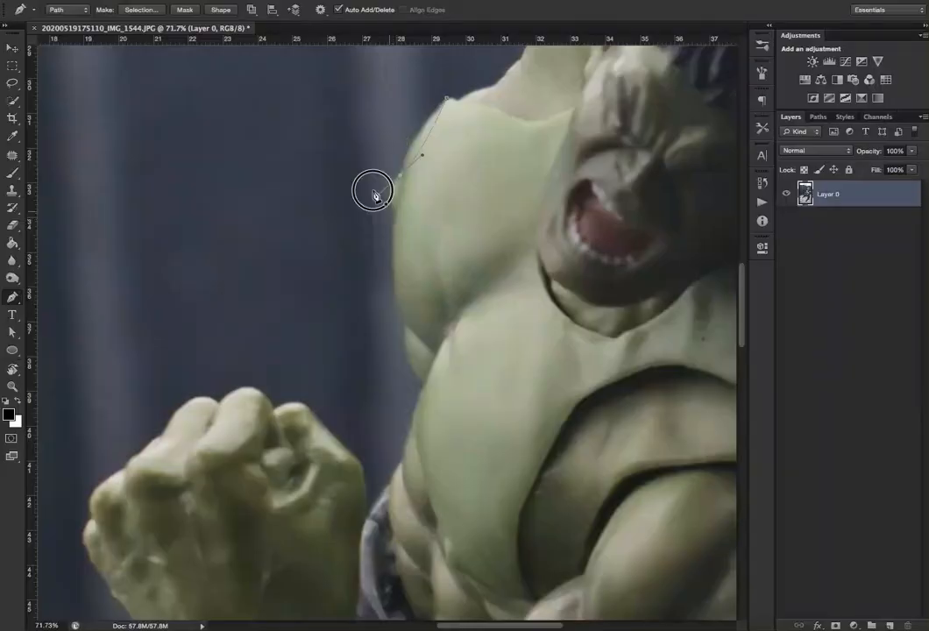
Trace the shoulder's outer edge with a curved Pen path down to below the small bump, with a corner at the bump's start.
left_click_drag(399, 176, 395, 232)
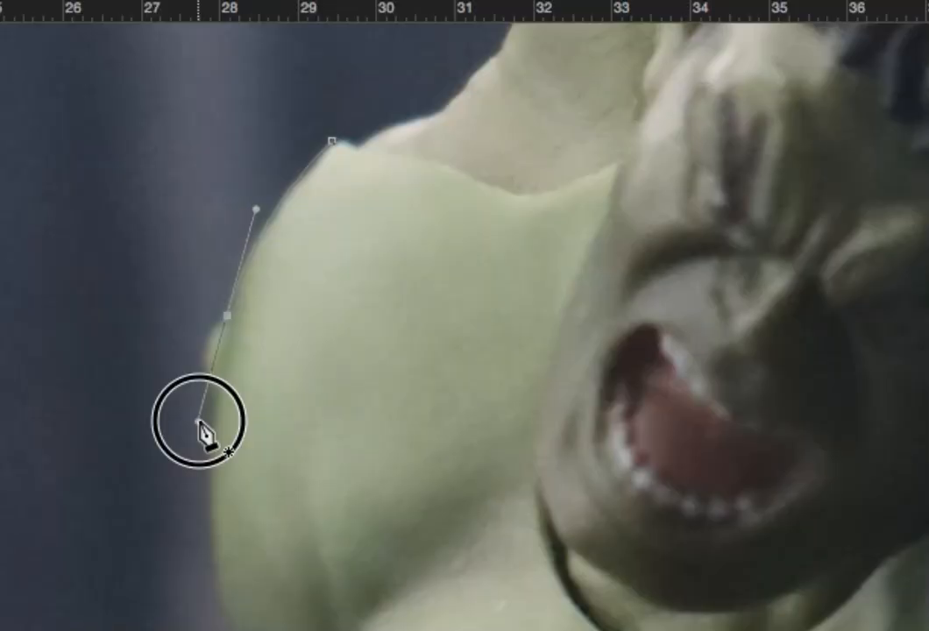
left_click_drag(198, 422, 199, 423)
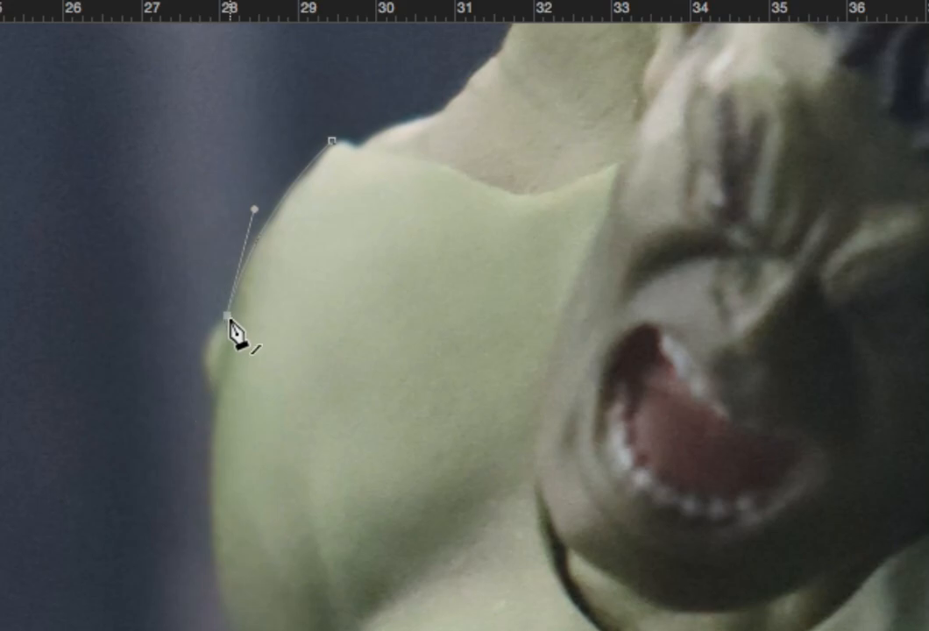
left_click_drag(216, 391, 235, 404)
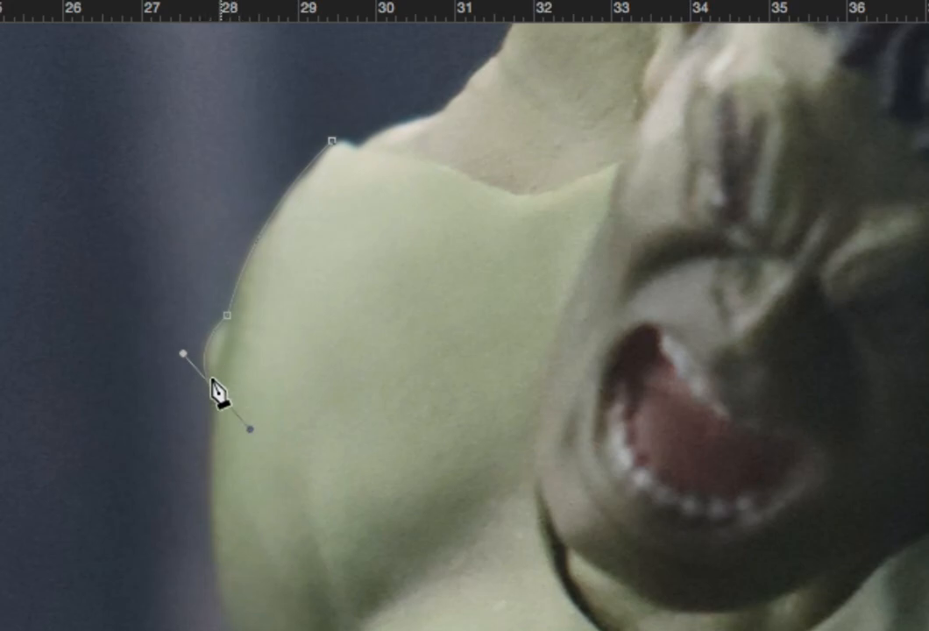
Try to extend the path with a curved segment down the upper arm's edge, and undo each attempt.
left_click_drag(235, 624, 325, 630)
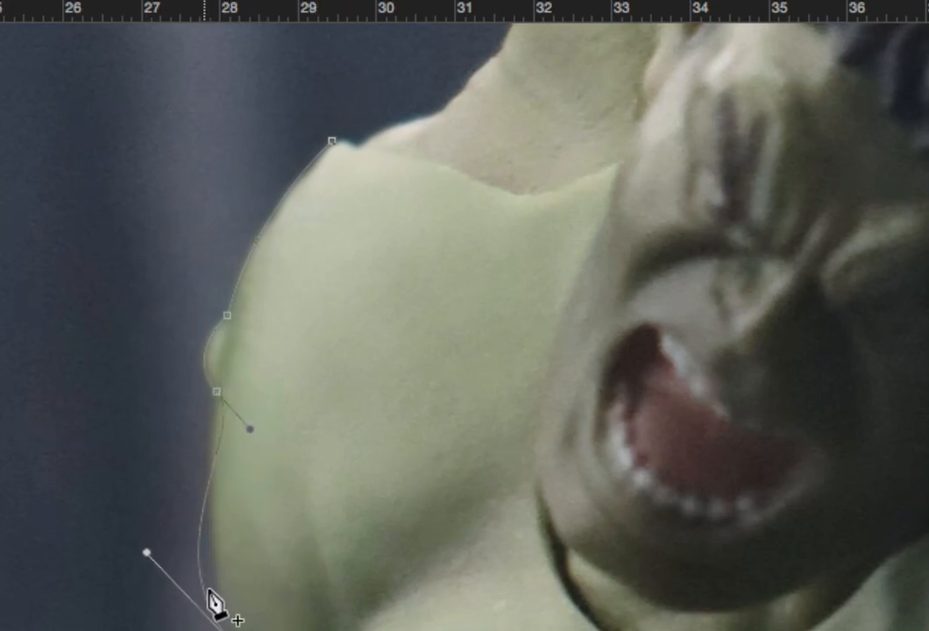
key("super+z")
left_click_drag(230, 630, 376, 630)
key("super+z")
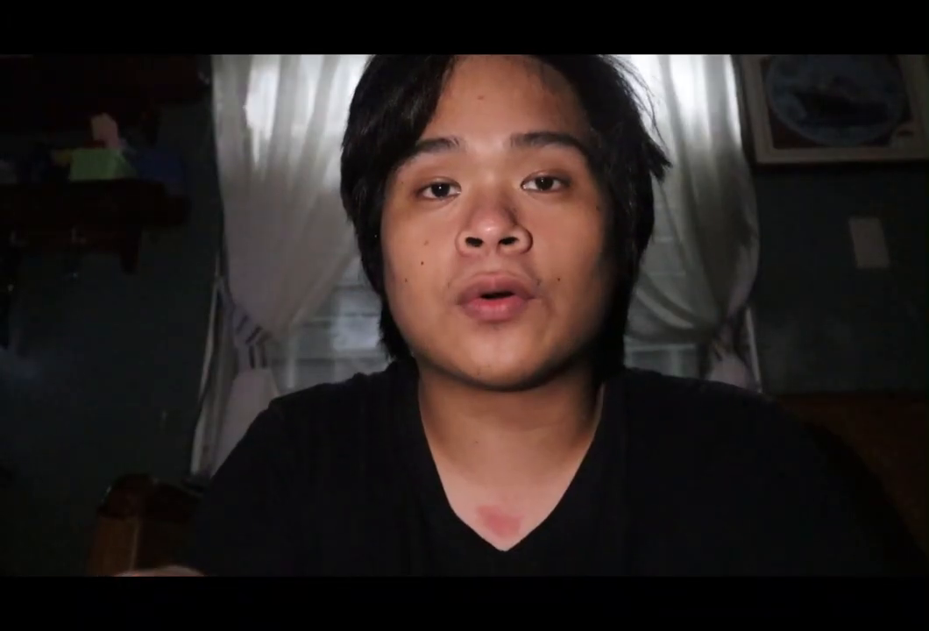